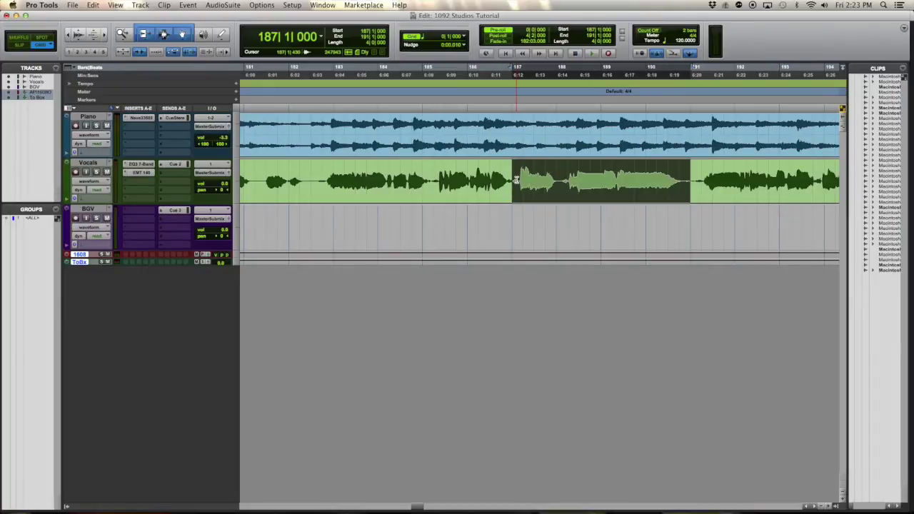
Audition the vocal phrase, then move the EQ3 7-Band plug-in from insert A to insert B on Vocals.
key("space")
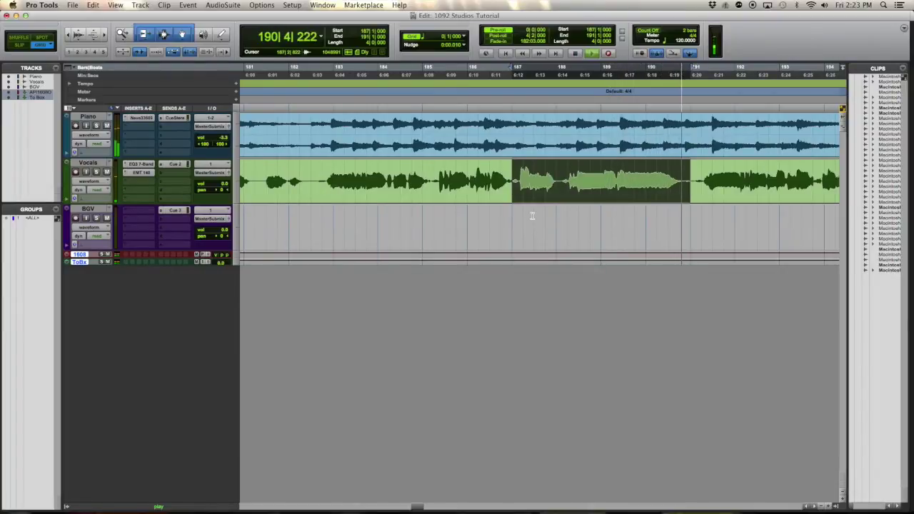
key("space")
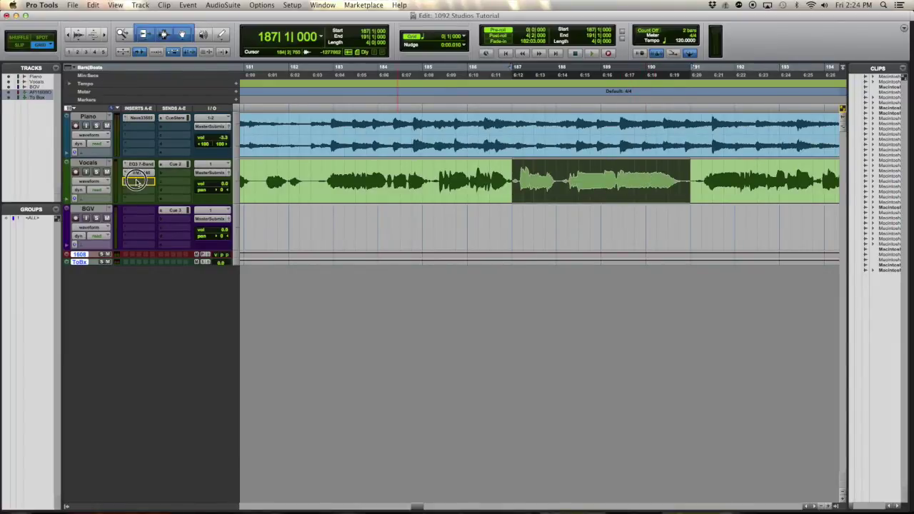
left_click_drag(141, 165, 131, 170)
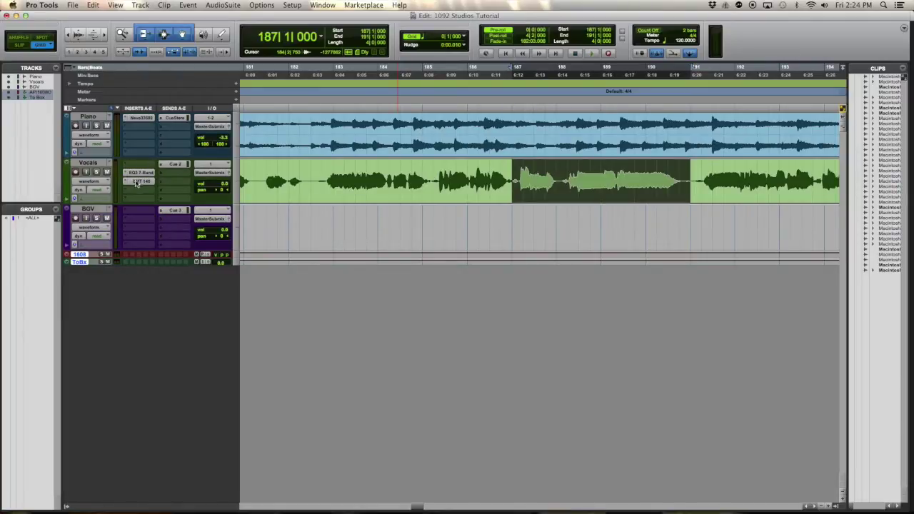
Check the EMT 140 reverb settings, then load Melodyne (mono) into the Vocals track's empty insert A.
left_click(138, 181)
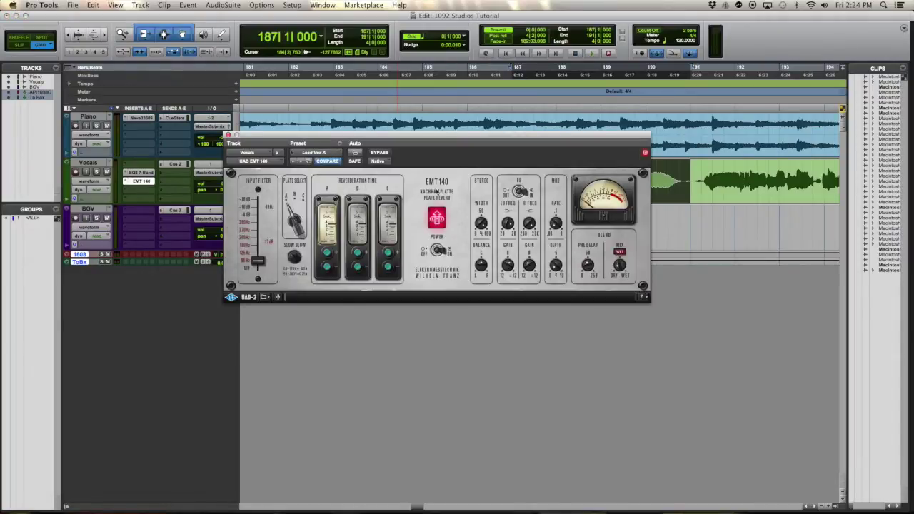
left_click(228, 135)
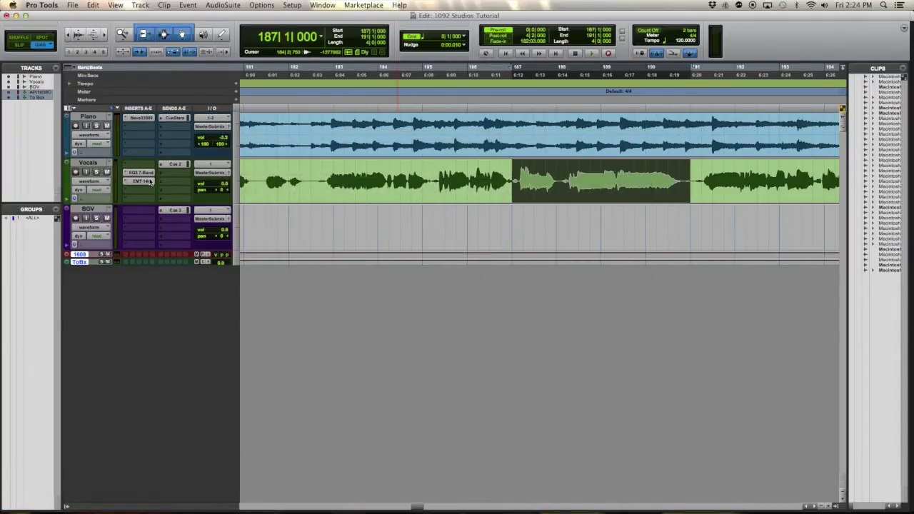
left_click(130, 166)
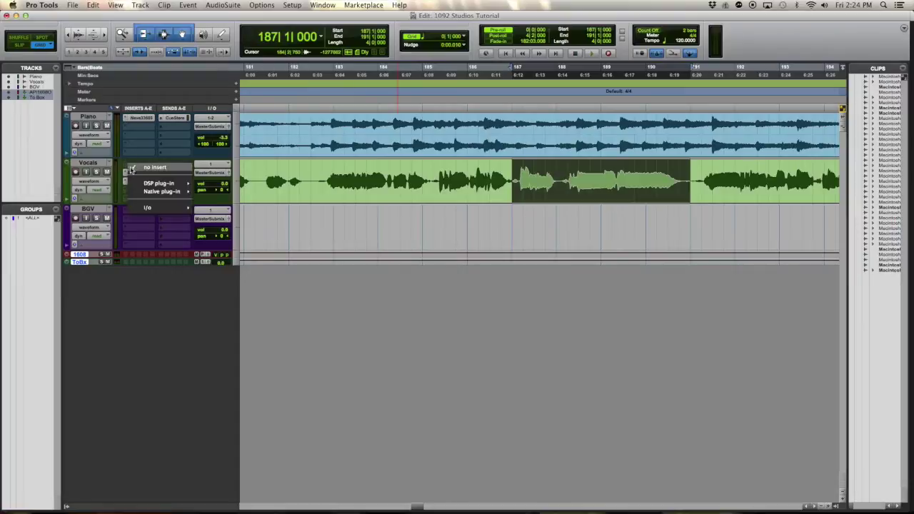
mouse_move(158, 193)
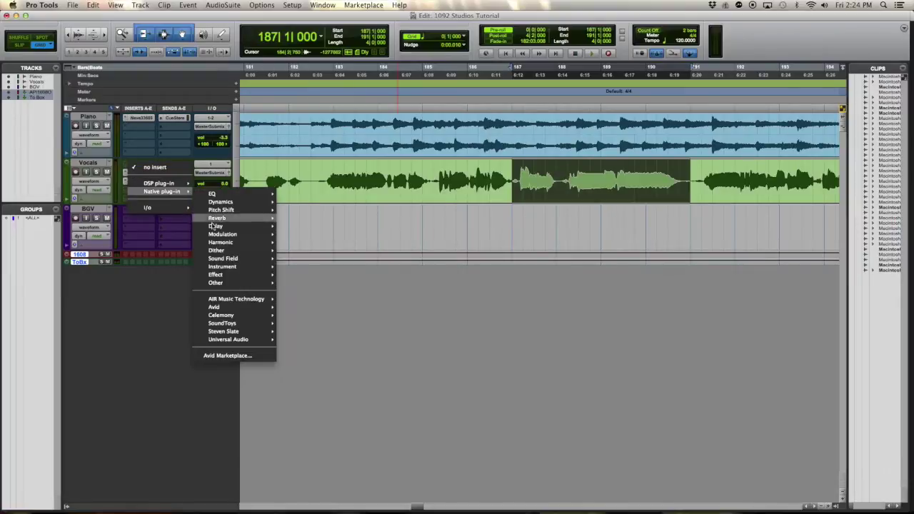
mouse_move(236, 319)
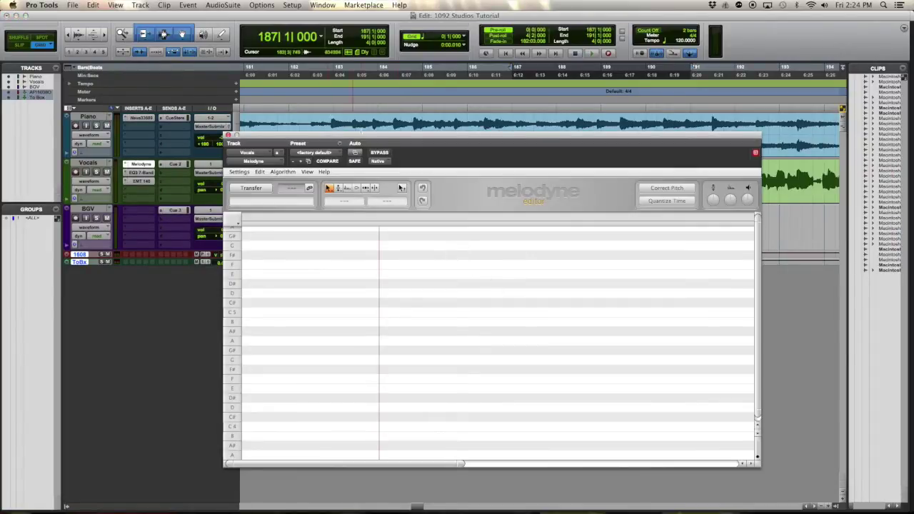
Arm Melodyne's Transfer and play the phrase once so bars 187–190 are captured.
left_click_drag(394, 142, 474, 206)
left_click(330, 253)
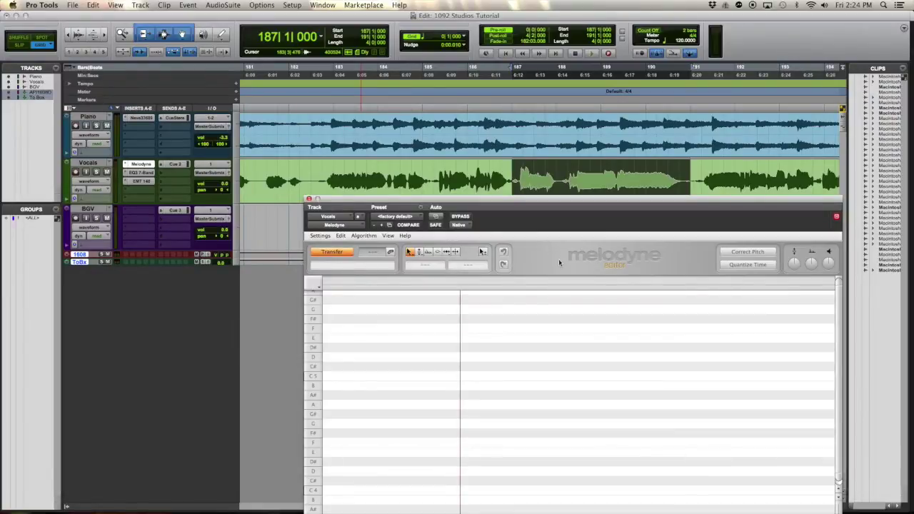
left_click_drag(483, 199, 438, 181)
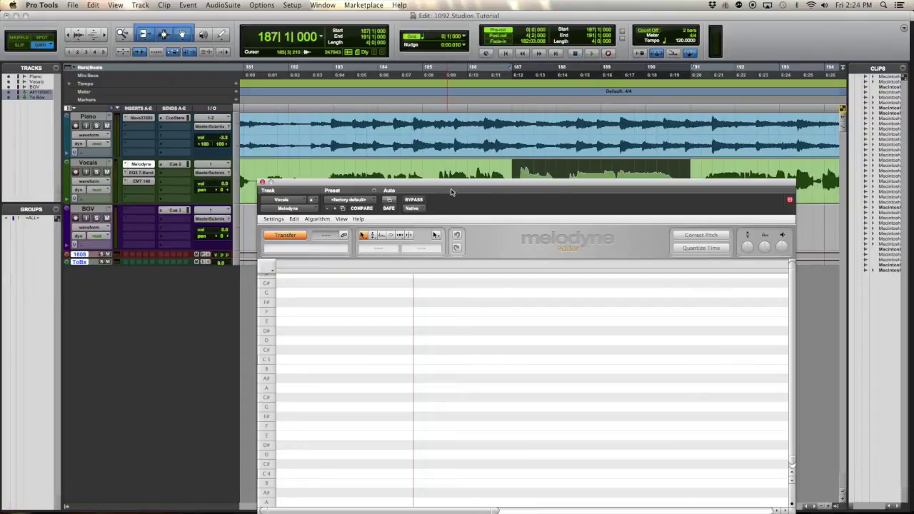
left_click_drag(458, 189, 520, 211)
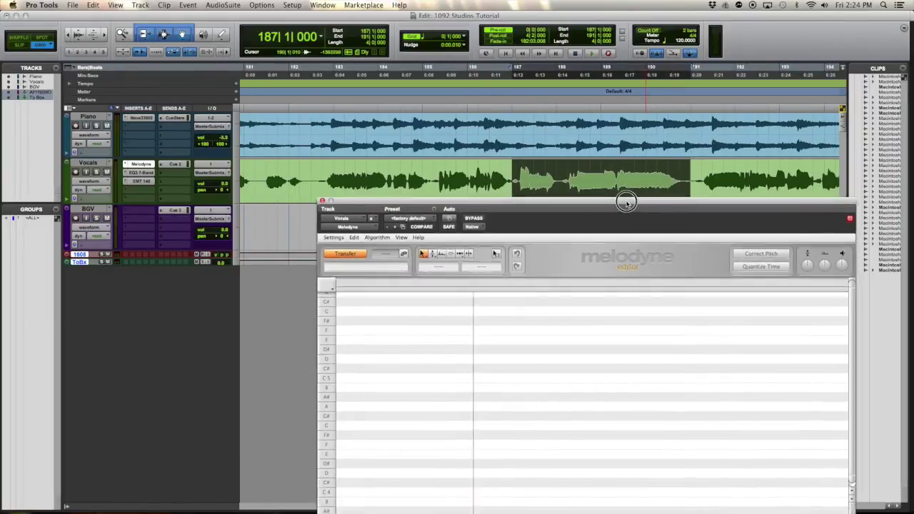
left_click_drag(624, 203, 576, 172)
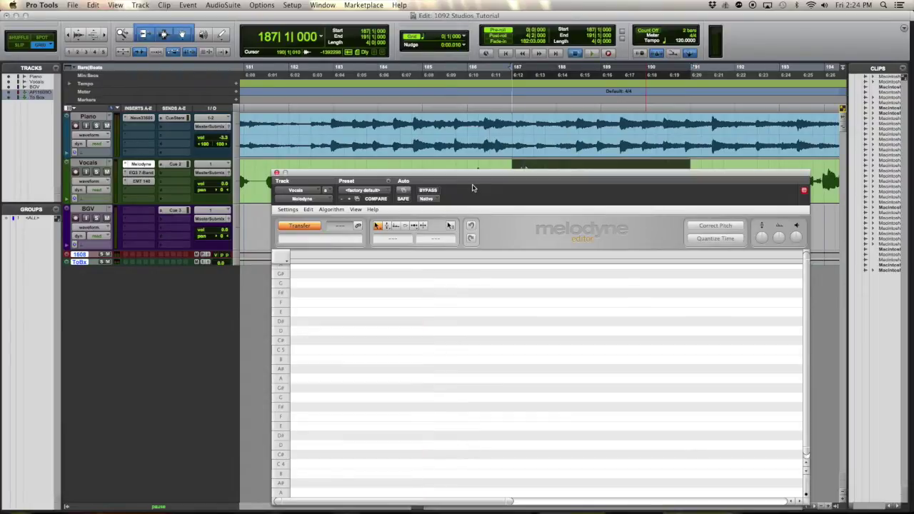
key("space")
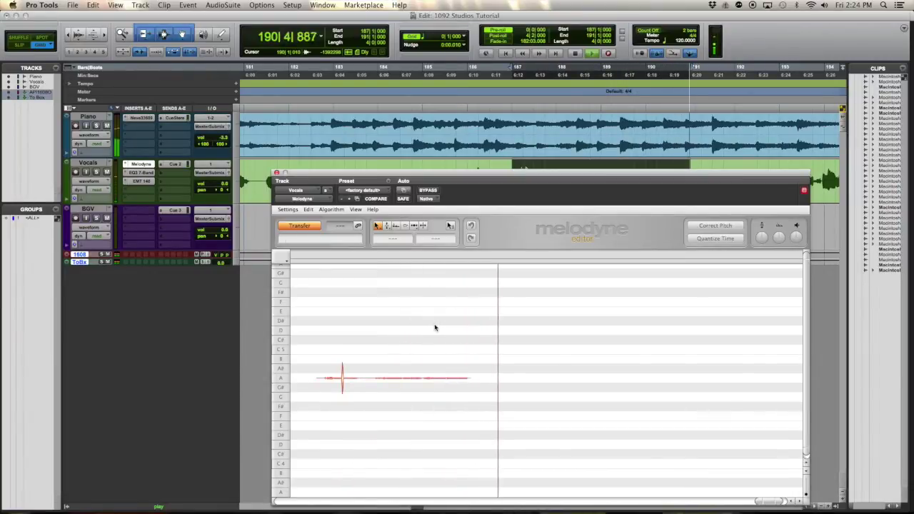
key("space")
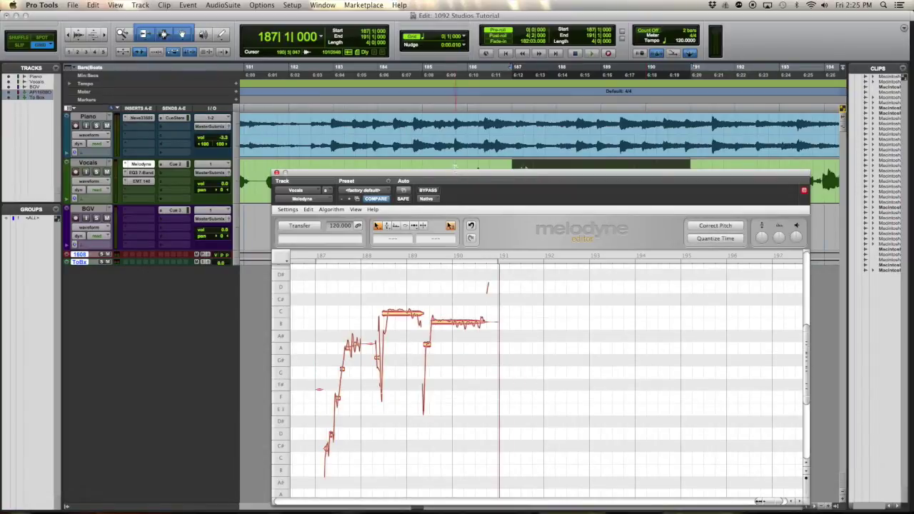
Reposition the Melodyne window, center the phrase in the note view, and play it back.
left_click_drag(454, 175, 486, 122)
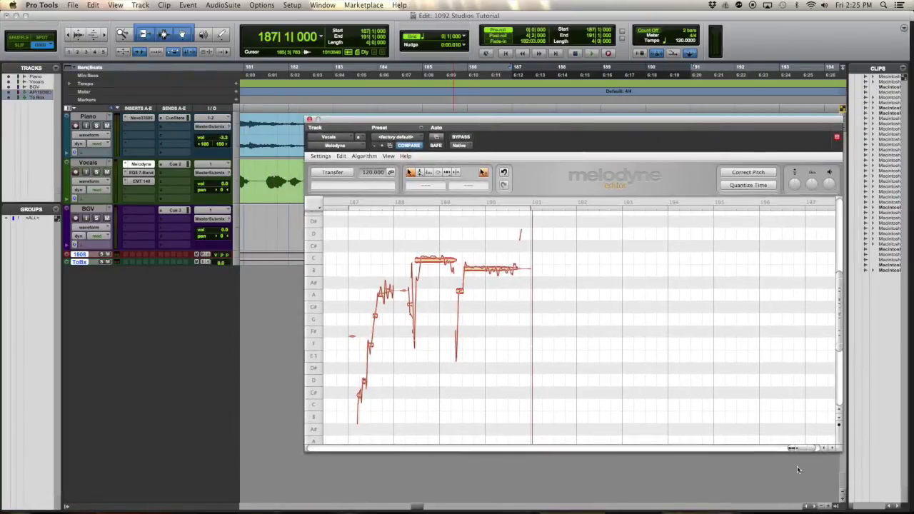
left_click_drag(807, 448, 792, 450)
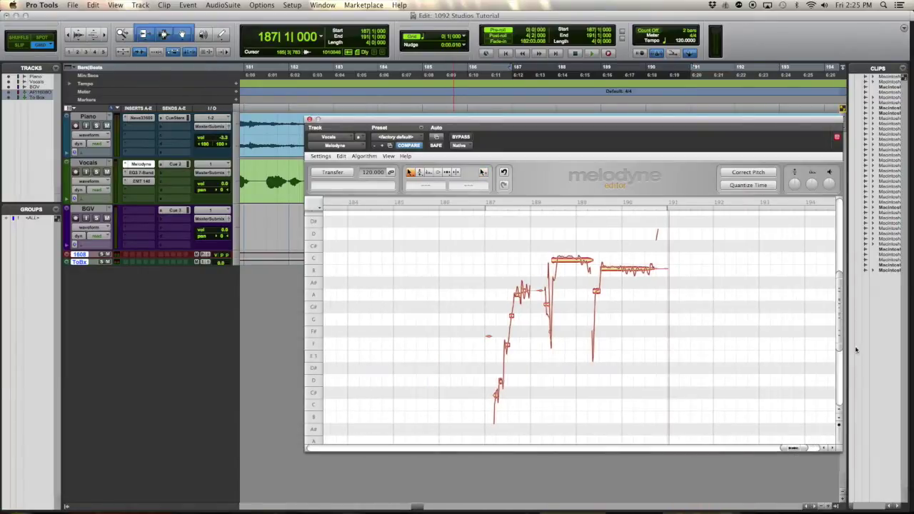
left_click_drag(839, 274, 838, 242)
scroll(714, 362, "down", 2)
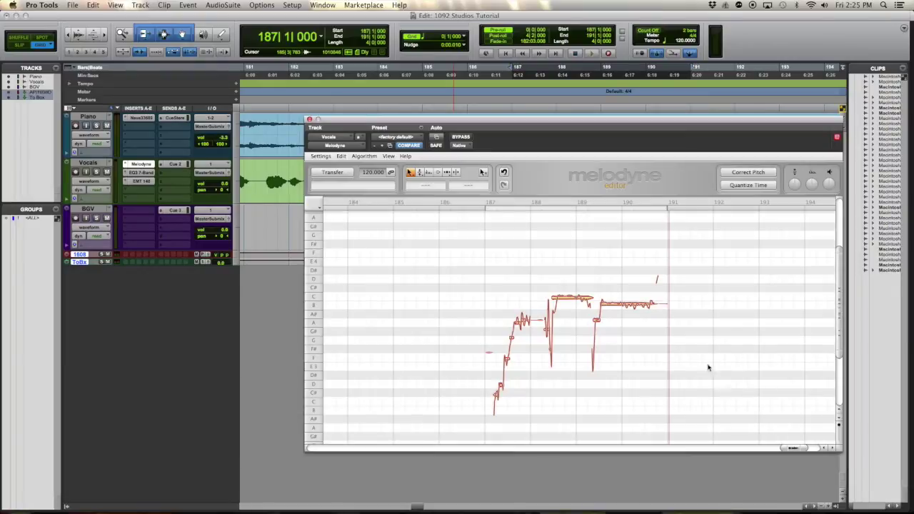
key("space")
key("space")
Marquee-select all notes of the phrase and open the Correct Pitch dialog.
left_click(515, 321)
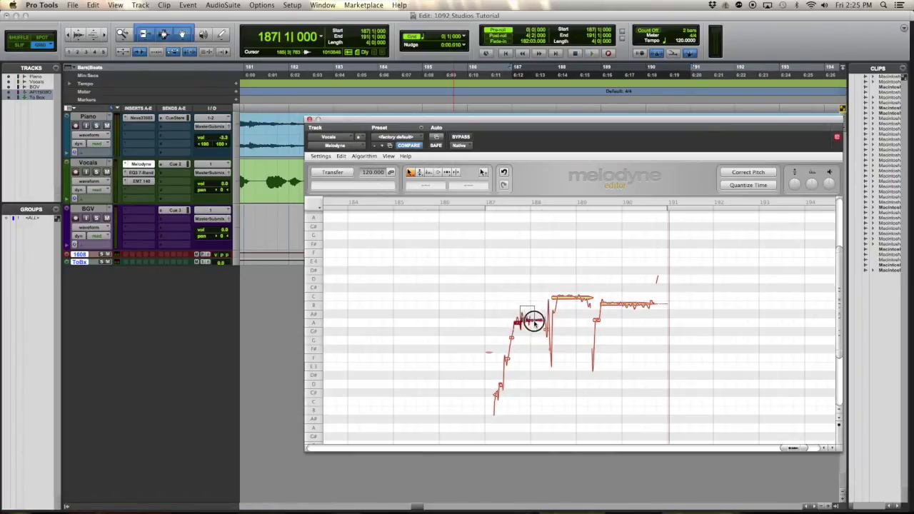
left_click(498, 318)
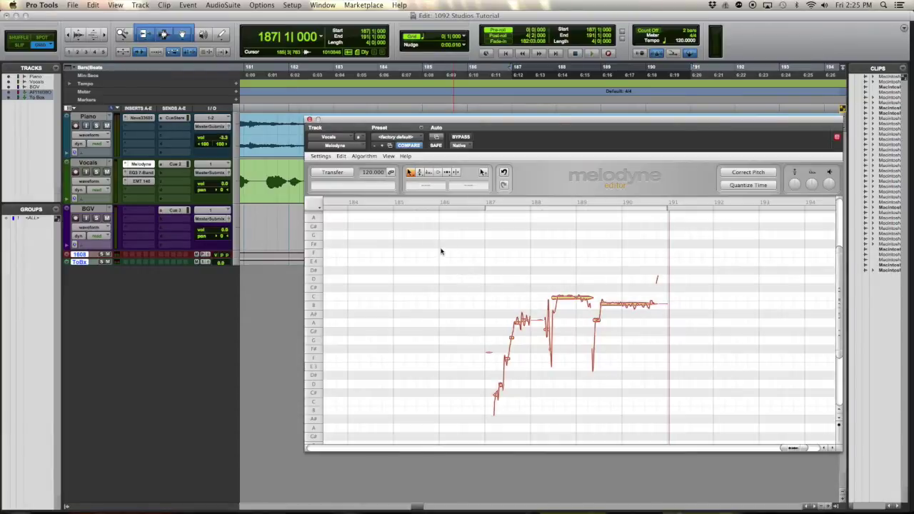
left_click_drag(441, 251, 705, 425)
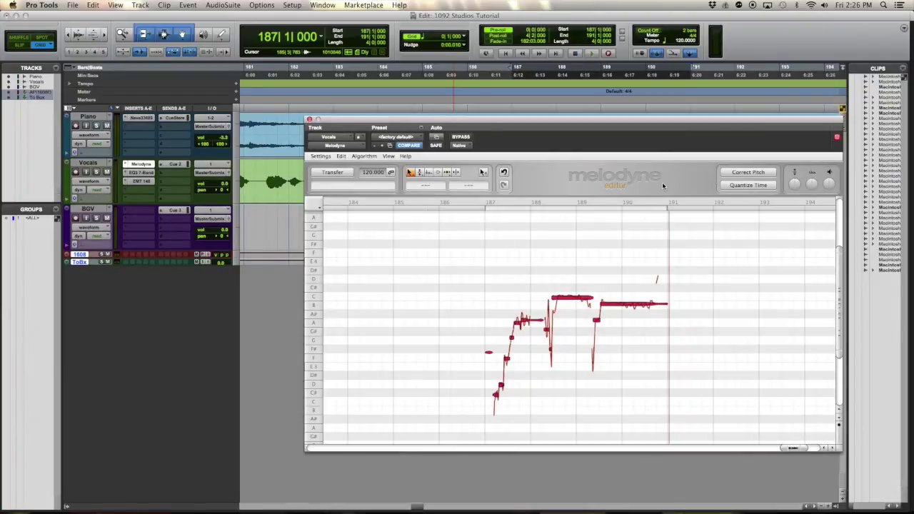
left_click(756, 173)
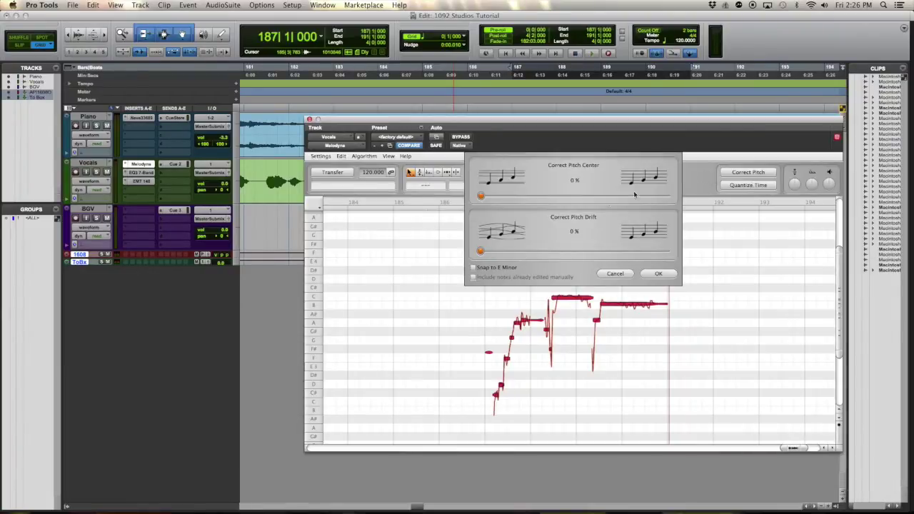
Set Correct Pitch Center to about 61% and Pitch Drift to 35%, then apply.
left_click_drag(481, 197, 611, 196)
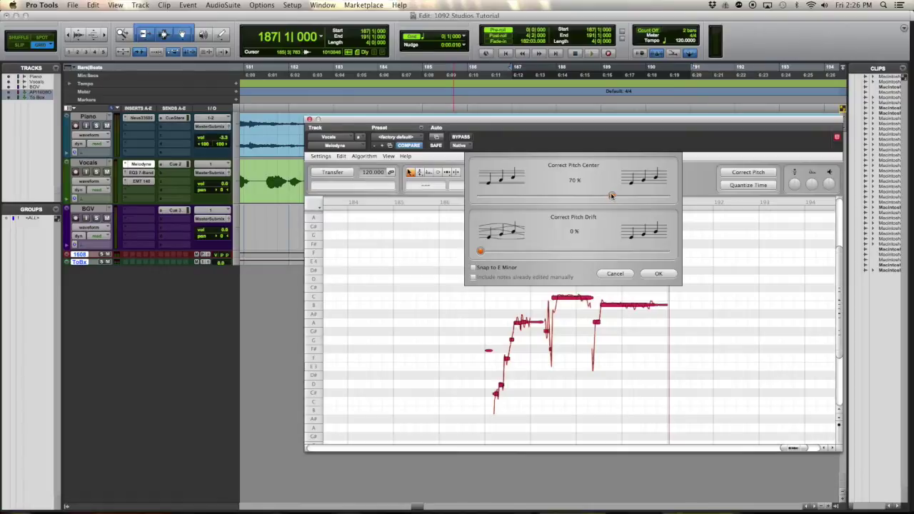
left_click_drag(611, 195, 681, 203)
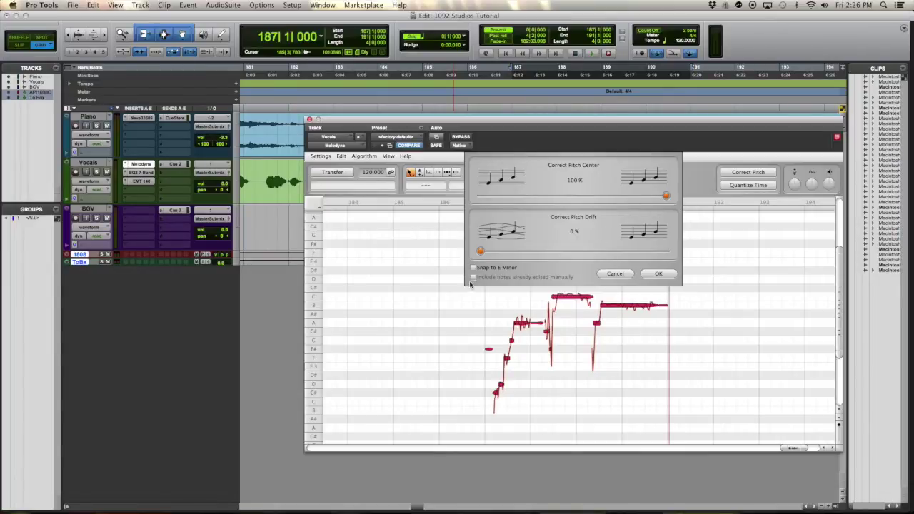
left_click_drag(480, 253, 685, 256)
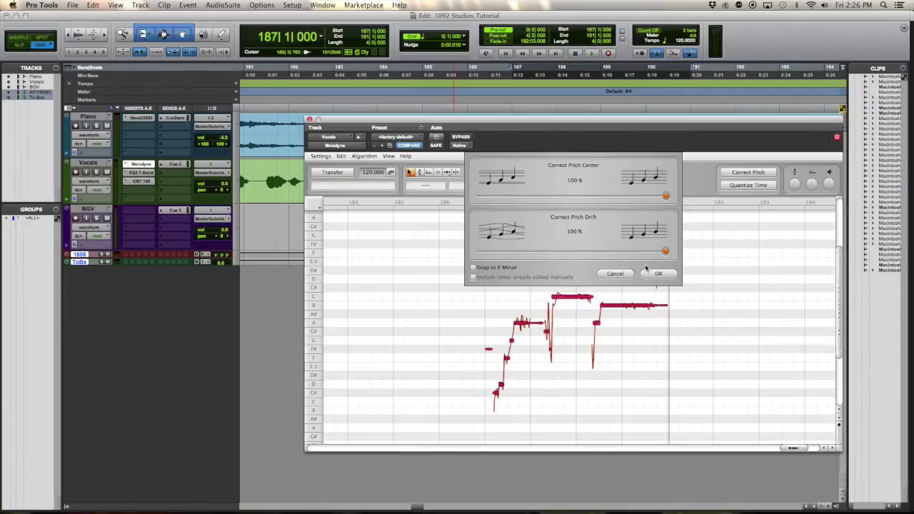
left_click_drag(665, 253, 546, 253)
left_click(664, 195)
left_click_drag(665, 194, 596, 205)
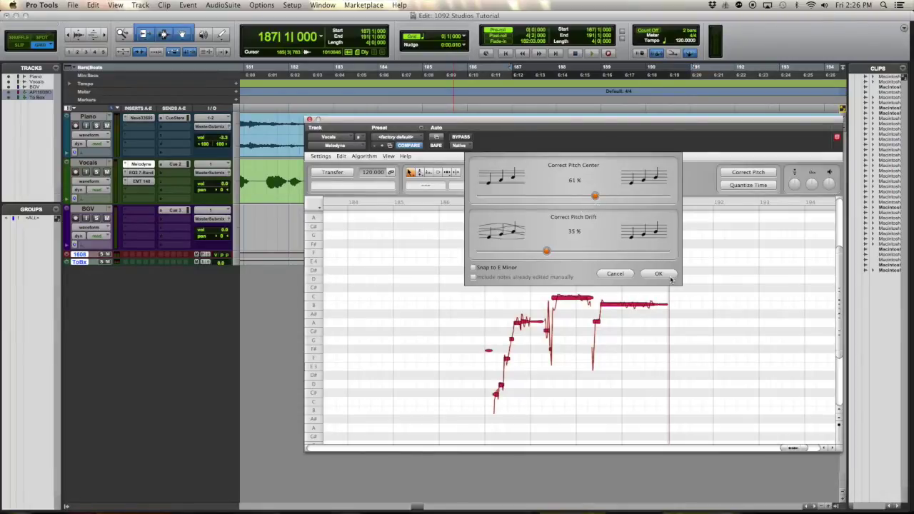
left_click(658, 274)
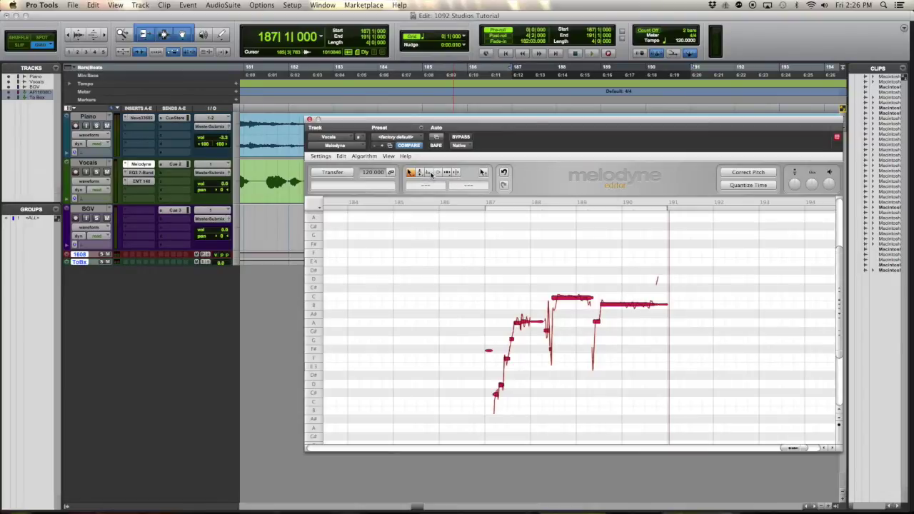
Try the Pitch Modulation, Timing and neighbouring tools, then play the corrected phrase.
left_click(429, 172)
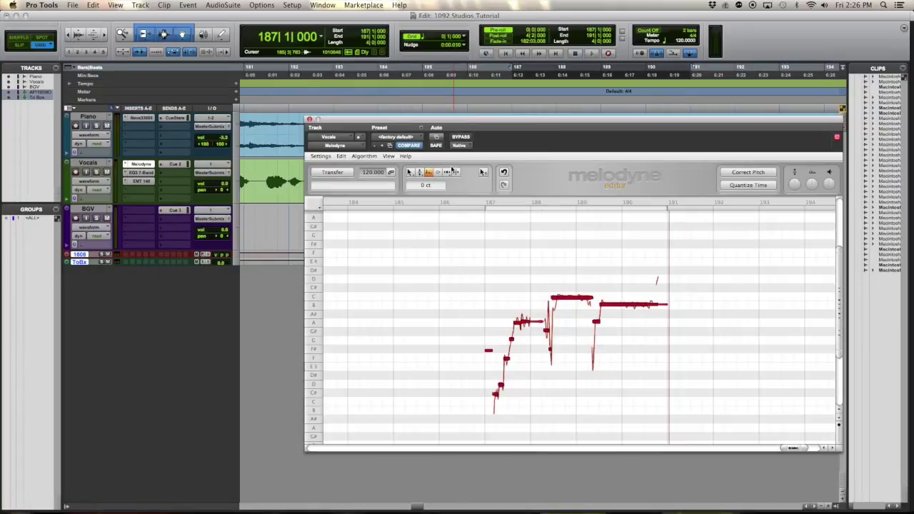
left_click(447, 173)
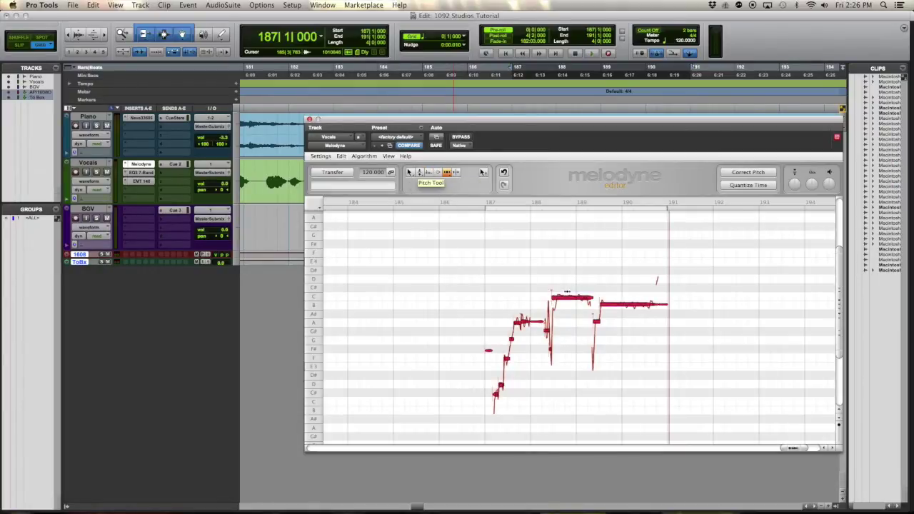
left_click(455, 172)
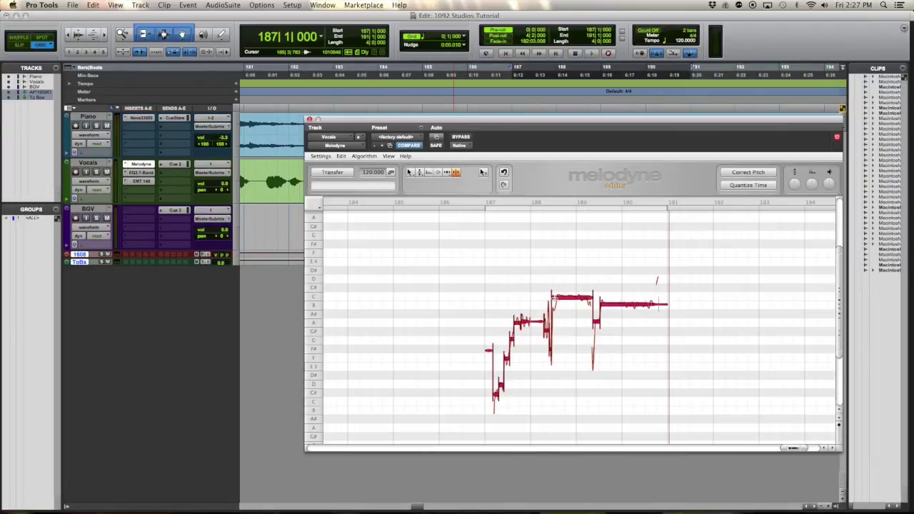
key("space")
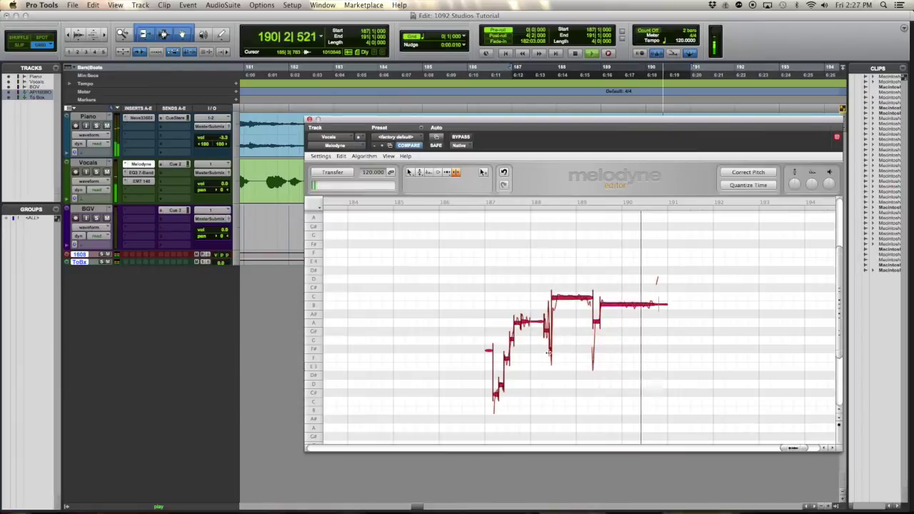
Stop playback and select the Pitch Modulation Tool for vibrato editing.
key("space")
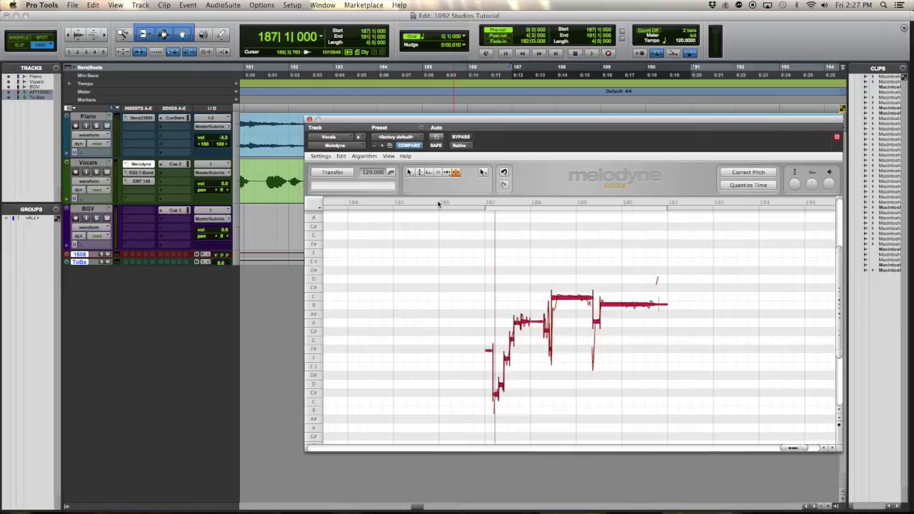
left_click(419, 175)
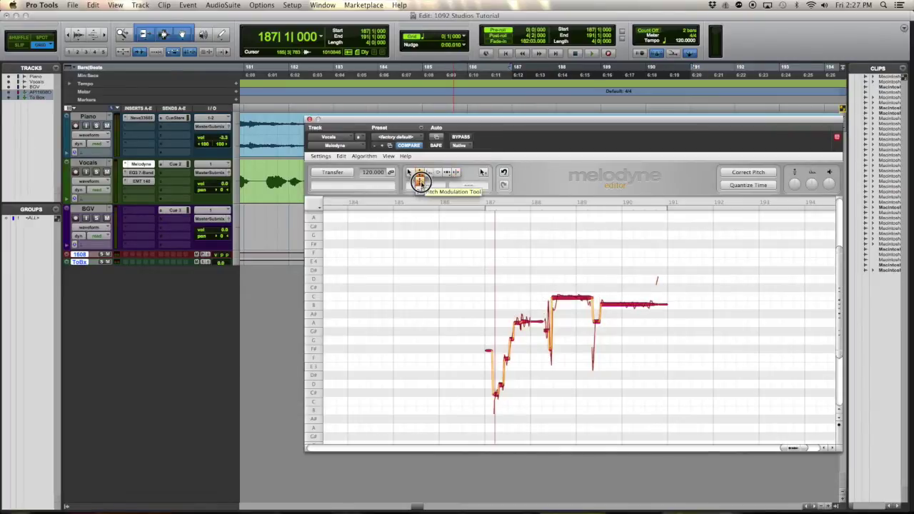
left_click(420, 181)
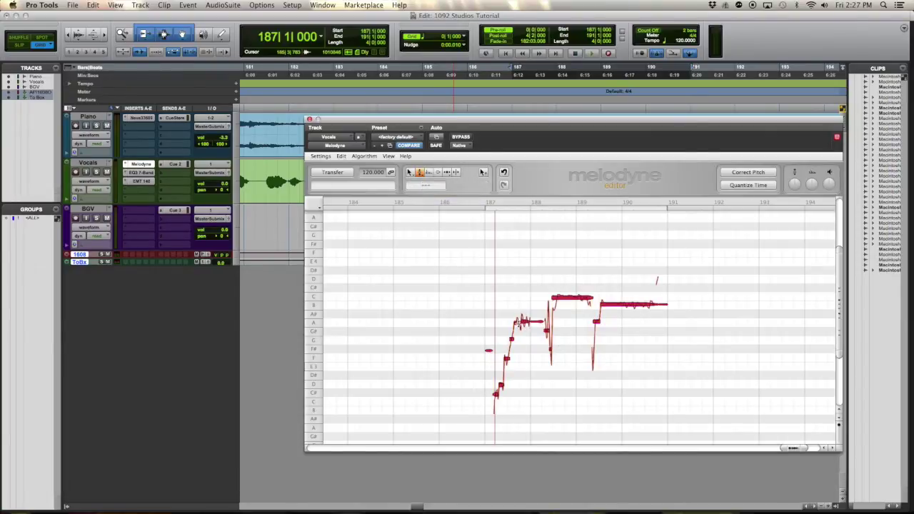
Switch to the Main Tool and compare the pitch deviations of the G 3, C 4 and B 3 notes.
left_click(410, 173)
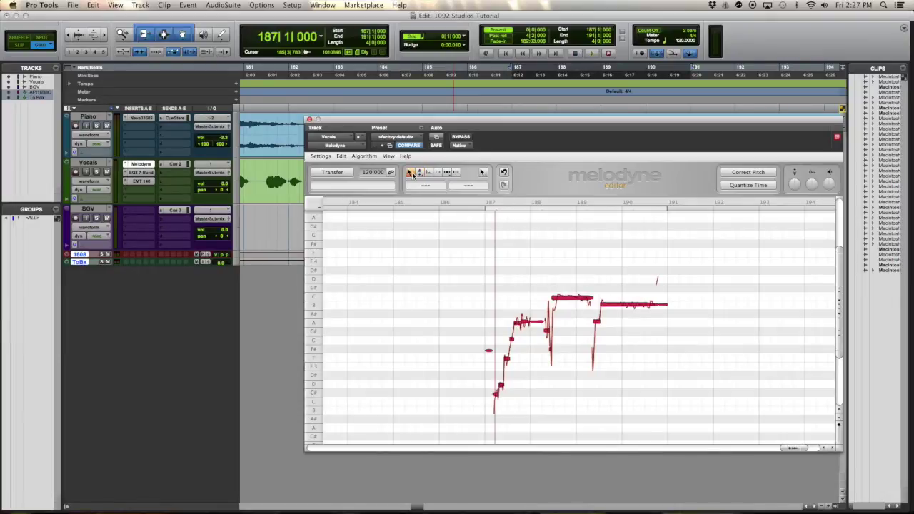
left_click(518, 324)
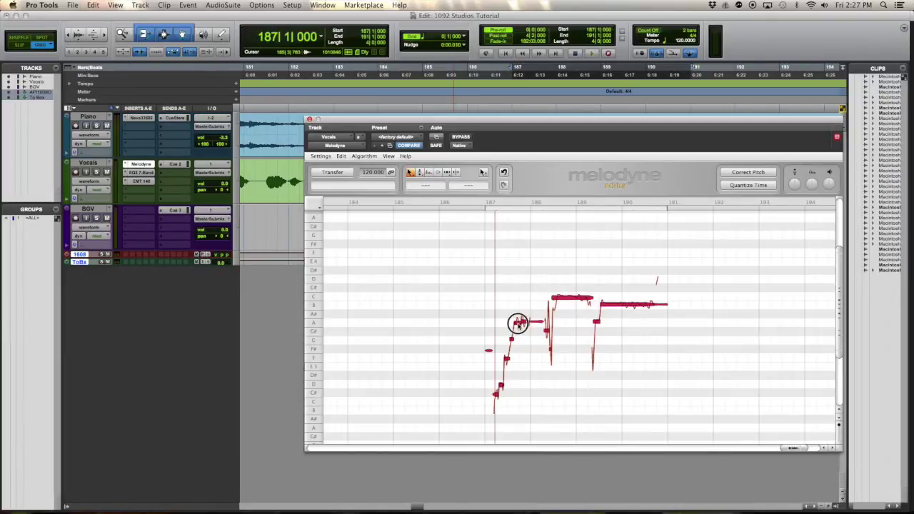
left_click(479, 304)
left_click(511, 340)
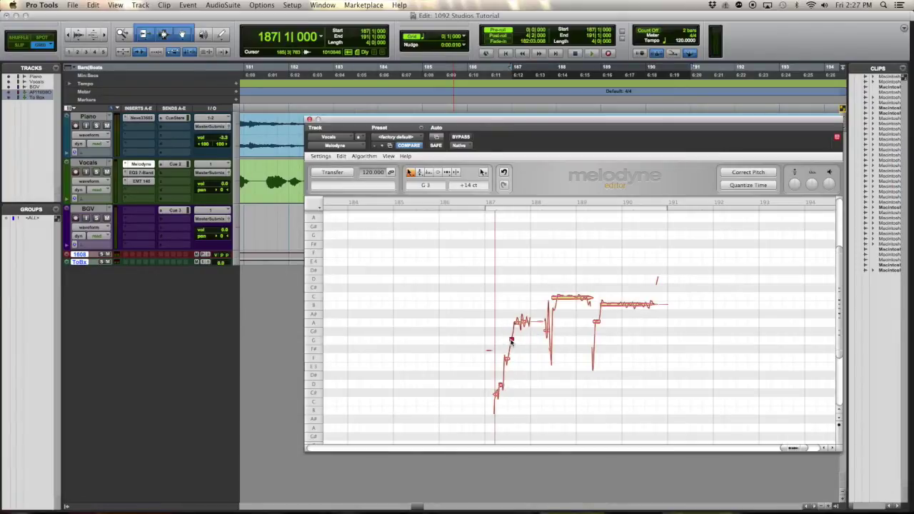
left_click(568, 300)
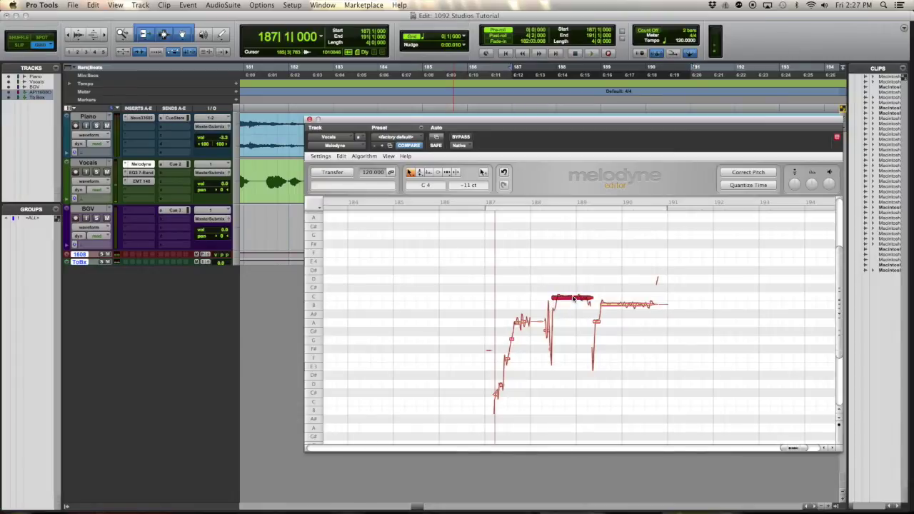
left_click(618, 306)
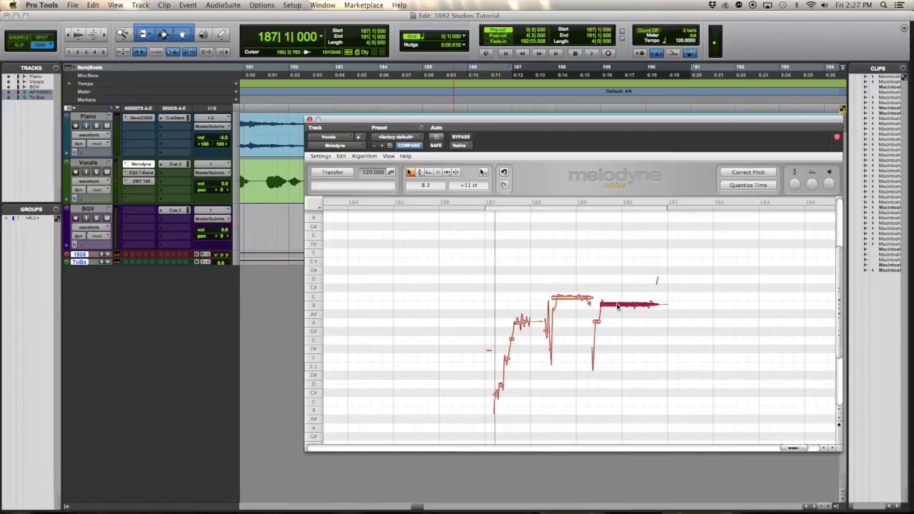
left_click(577, 301)
left_click(610, 306)
left_click(577, 302)
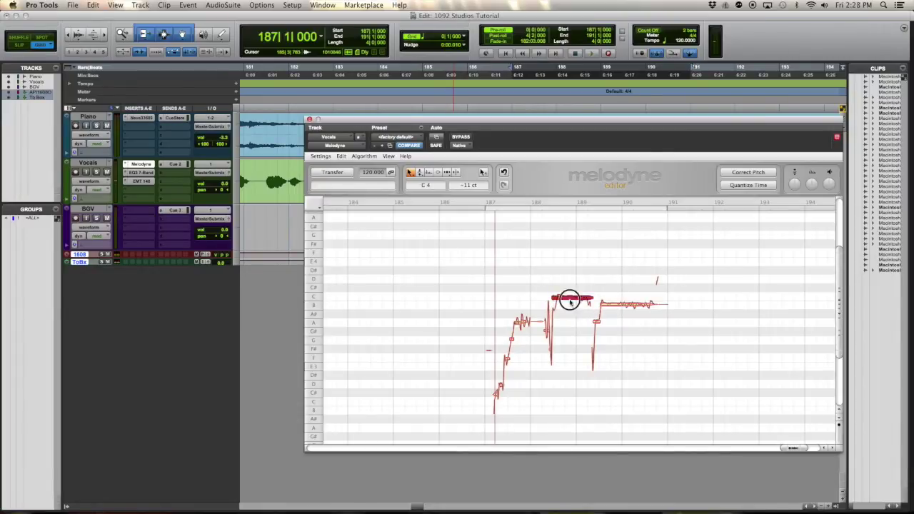
left_click(611, 307)
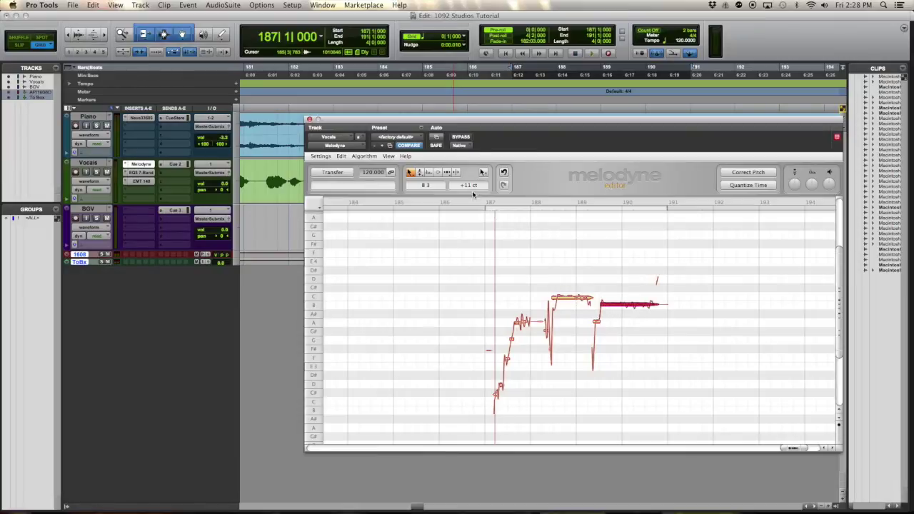
Centre the long B 3 and C 4 notes and the A 3 and G# 3 notes at 0 cents.
double_click(466, 186)
left_click(580, 303)
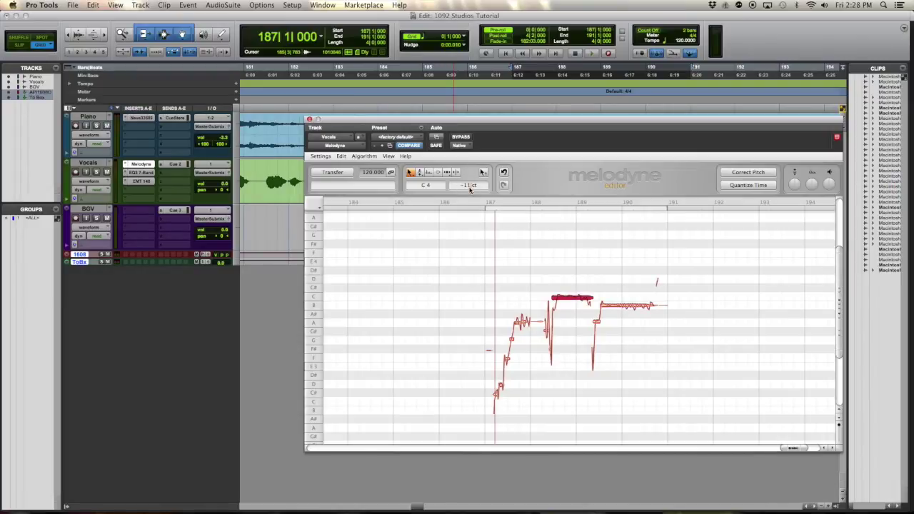
double_click(468, 186)
left_click(596, 321)
left_click(467, 186)
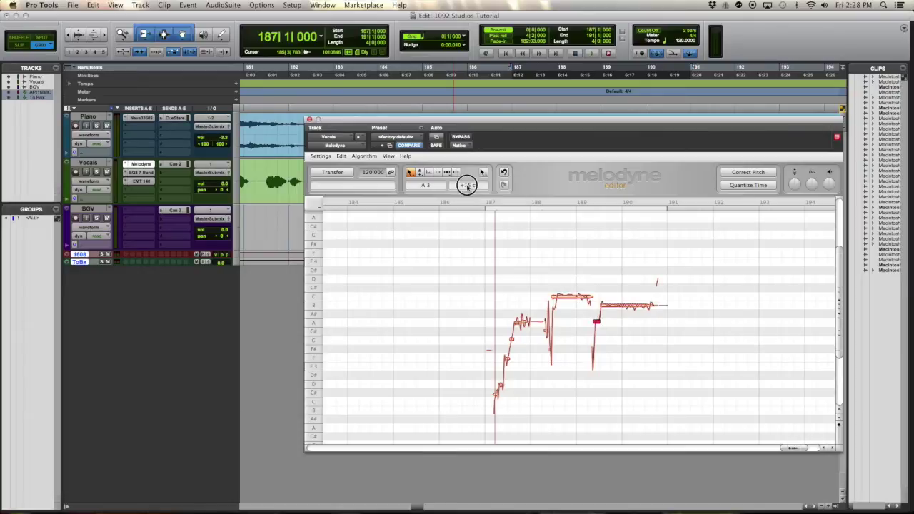
left_click(547, 335)
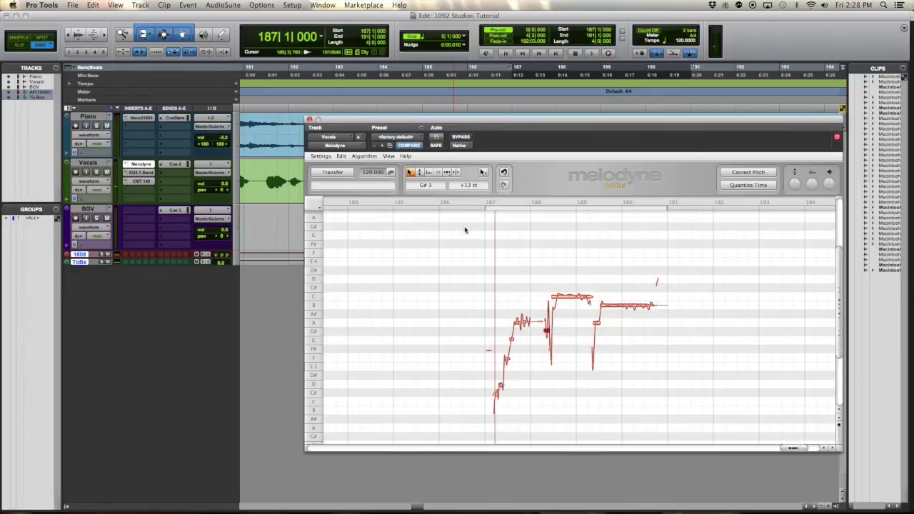
left_click(468, 185)
Select the A 3 notes and set the small G 3 note's deviation to 0 cents.
left_click(496, 316)
left_click(525, 322)
left_click(515, 324)
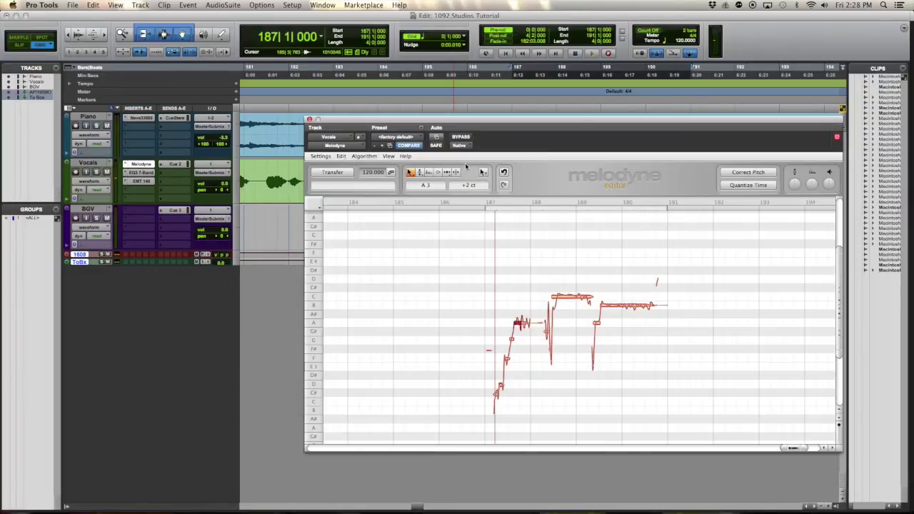
left_click(511, 337)
double_click(469, 185)
type("0")
Set the F 3 and D 3 notes to 0 cents and drag the lowest note down to C#3.
left_click(505, 360)
left_click(500, 386)
type("0")
key("Return")
left_click_drag(497, 389, 496, 395)
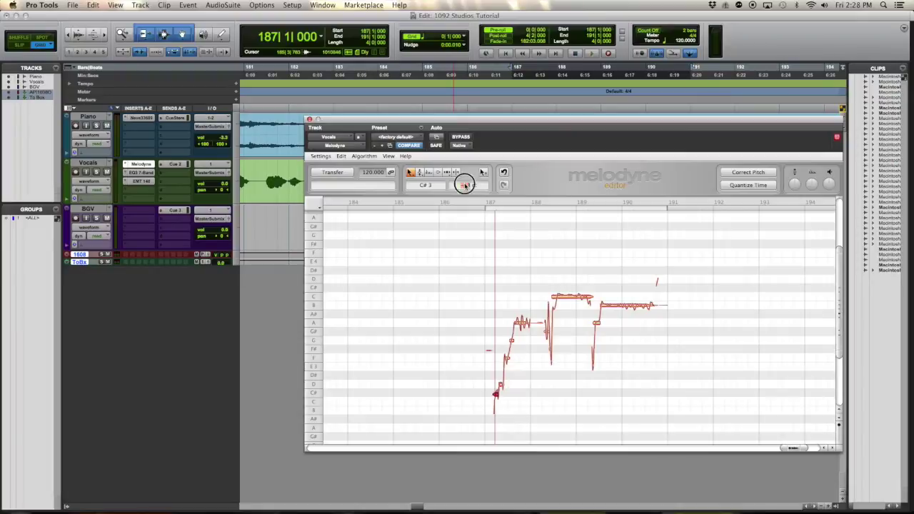
Play back the edited phrase and audition the low notes at its start.
left_click(459, 245)
key("space")
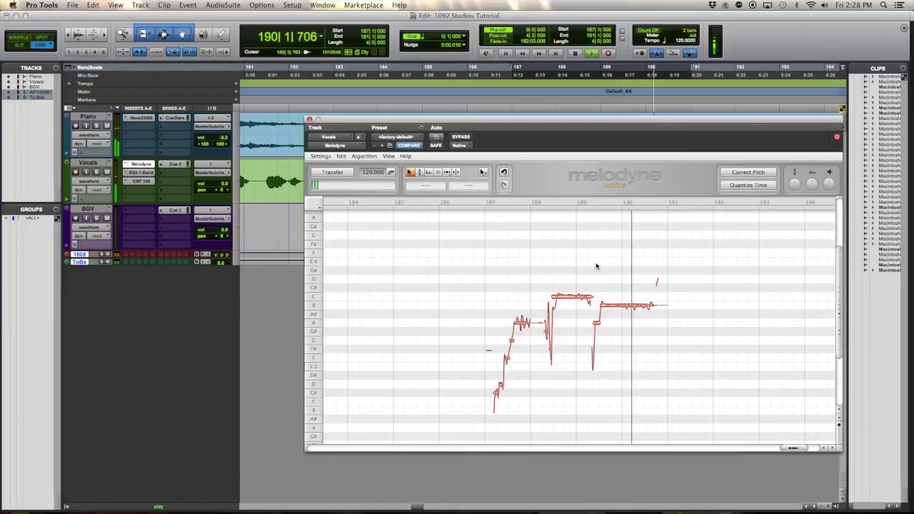
key("space")
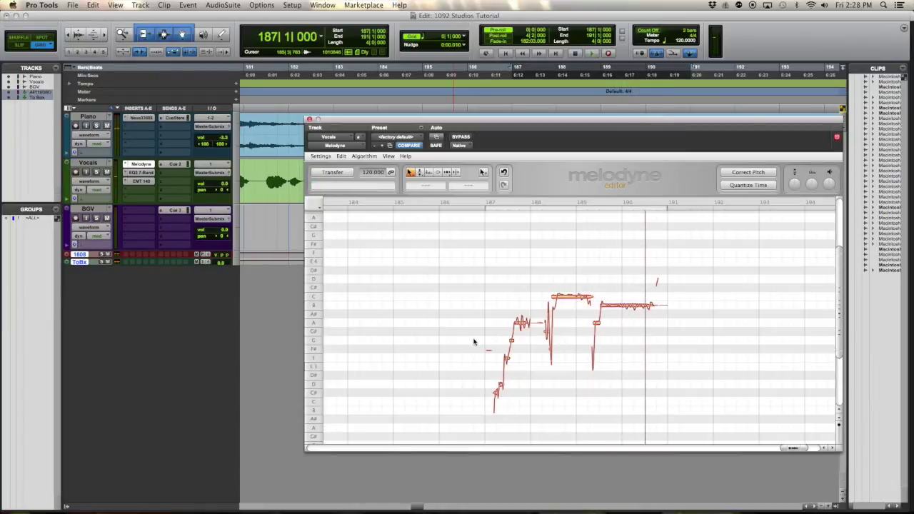
left_click_drag(474, 339, 529, 391)
key("space")
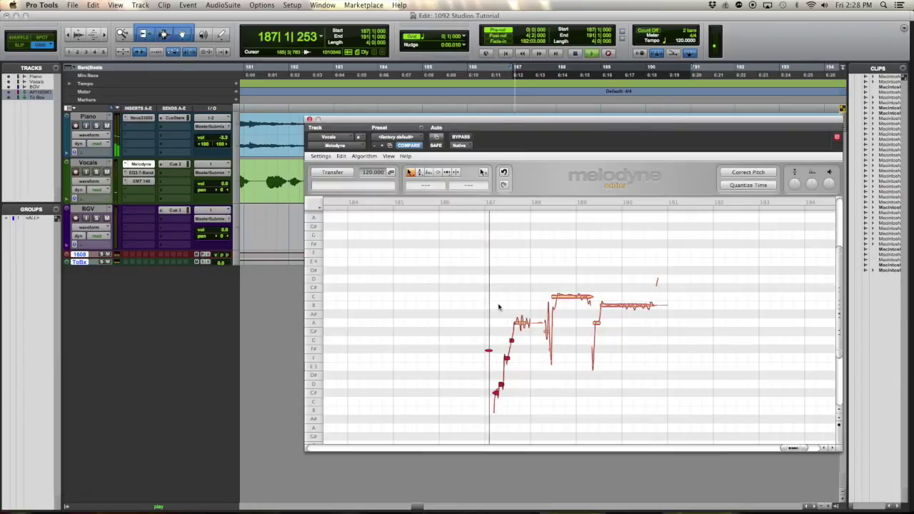
key("space")
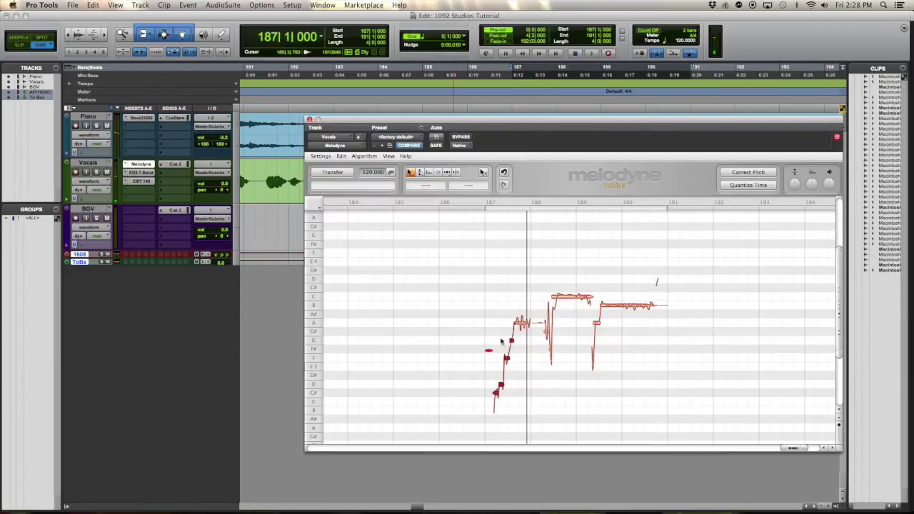
Raise the flat F 3 note near the phrase start up to G 3.
left_click(499, 342)
left_click(505, 357)
mouse_move(505, 358)
left_mouse_down()
mouse_move(511, 330)
mouse_move(510, 349)
mouse_move(511, 330)
mouse_move(510, 340)
left_mouse_up()
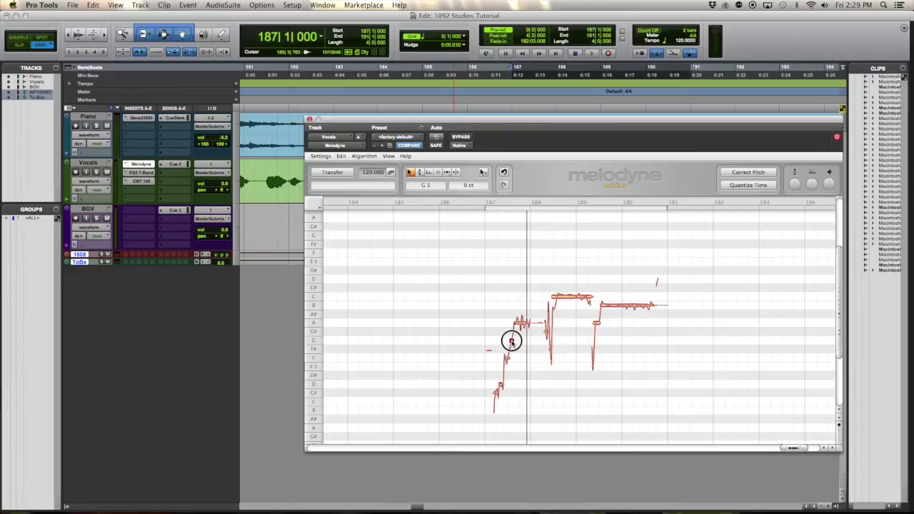
Nudge the G 3 note while playing back until it settles at −21 cents.
key("space")
left_click_drag(511, 339, 512, 340)
mouse_move(511, 339)
left_mouse_down()
mouse_move(512, 330)
mouse_move(513, 340)
left_mouse_up()
key("space")
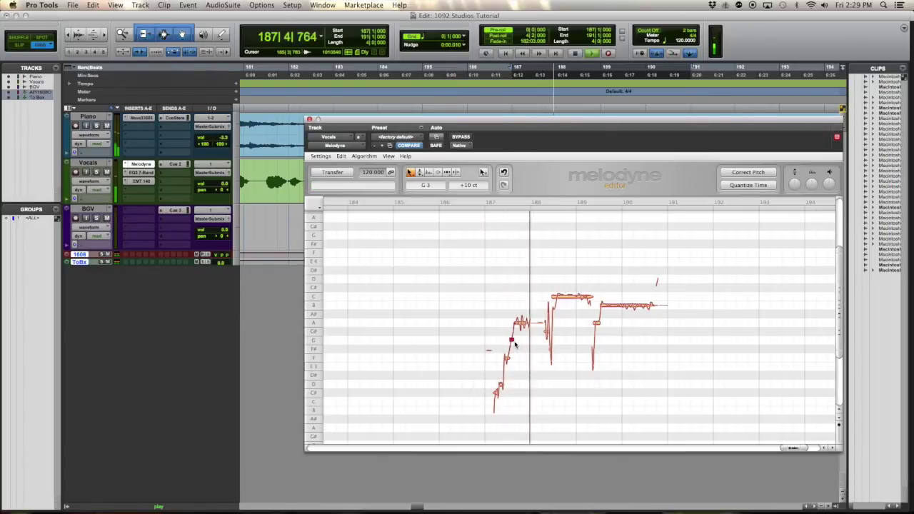
key("space")
key("space")
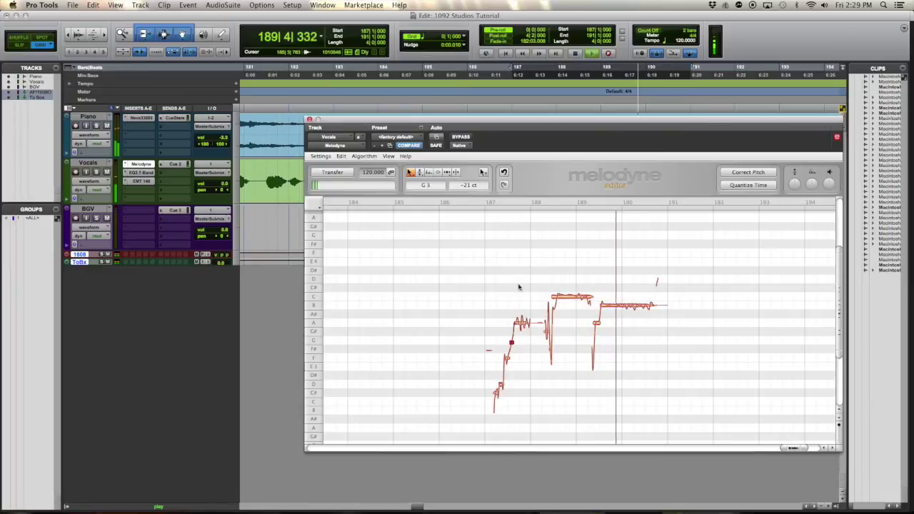
key("space")
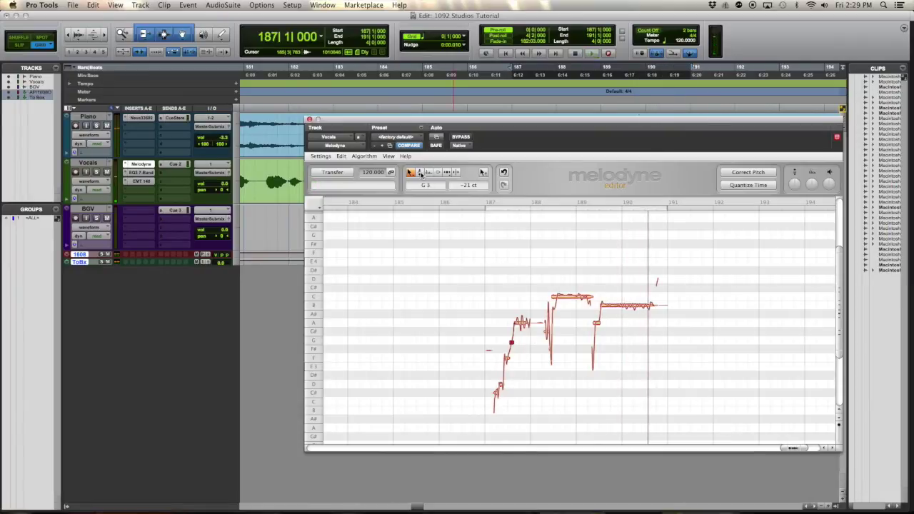
Reduce the first note's vibrato to about 92% with the Pitch Modulation Tool.
left_click(420, 173)
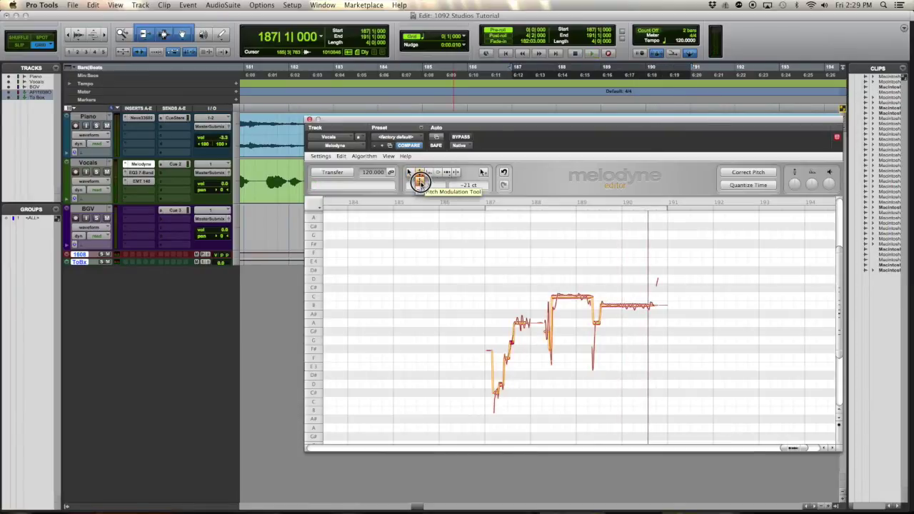
left_click(420, 183)
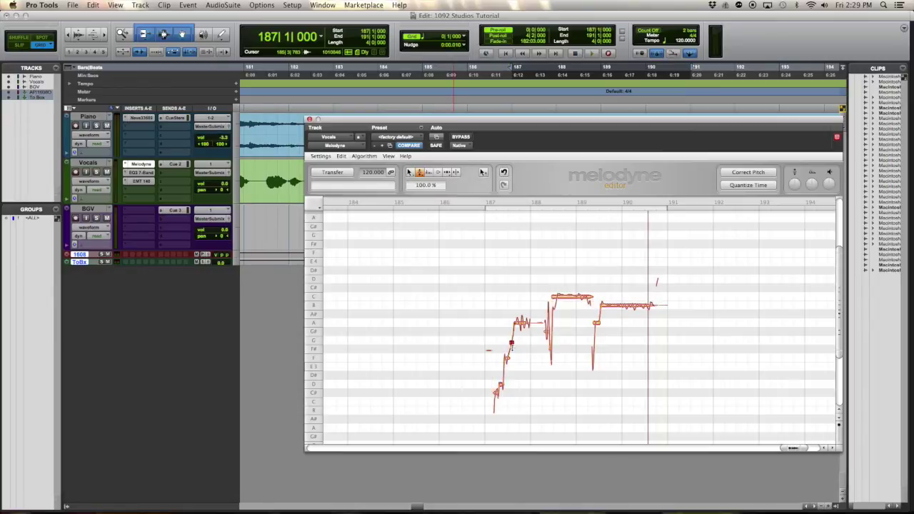
left_click_drag(520, 322, 519, 319)
Select the high held note and the short climbing notes, then choose the Pitch Drift Tool.
left_click(570, 295)
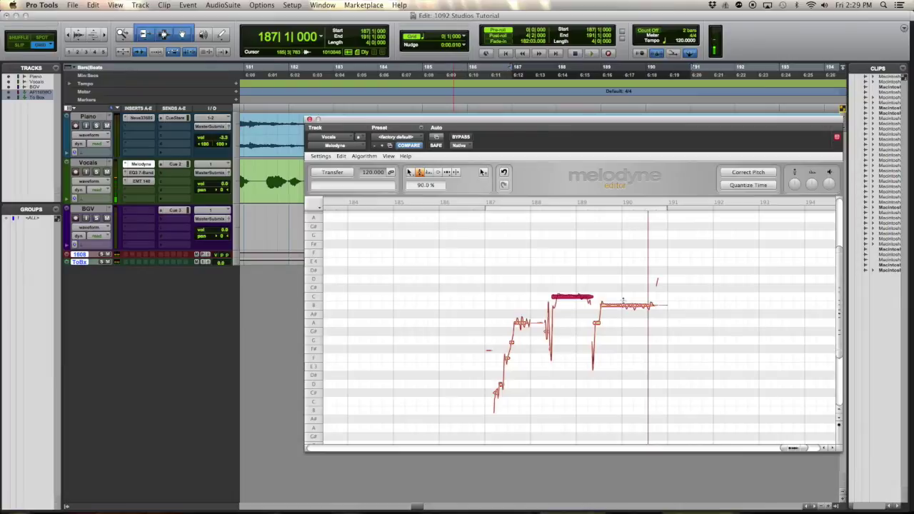
left_click(624, 306)
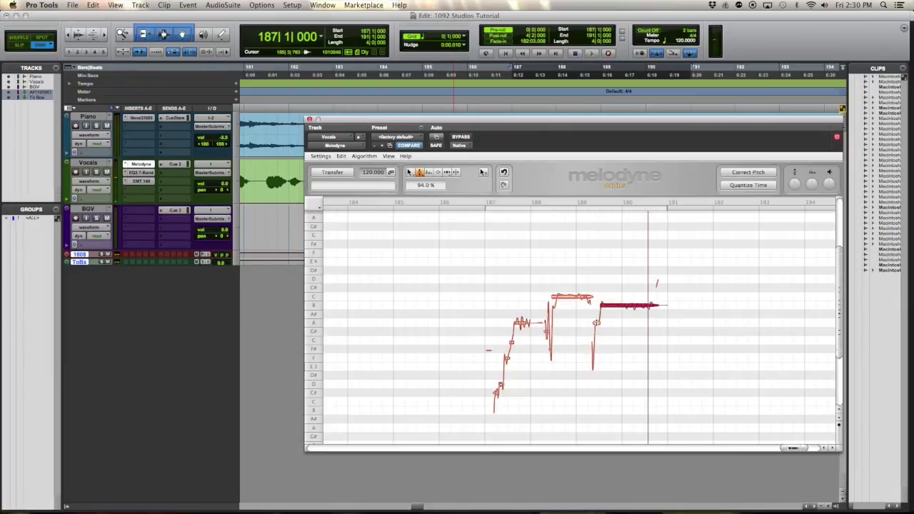
left_click(596, 323)
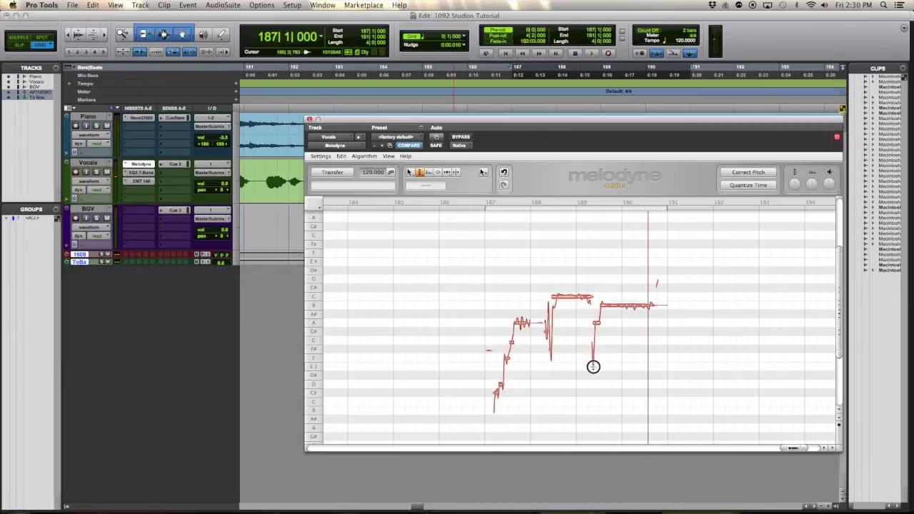
left_click(493, 393)
left_click(497, 384)
left_click(507, 359)
left_click_drag(419, 174, 419, 191)
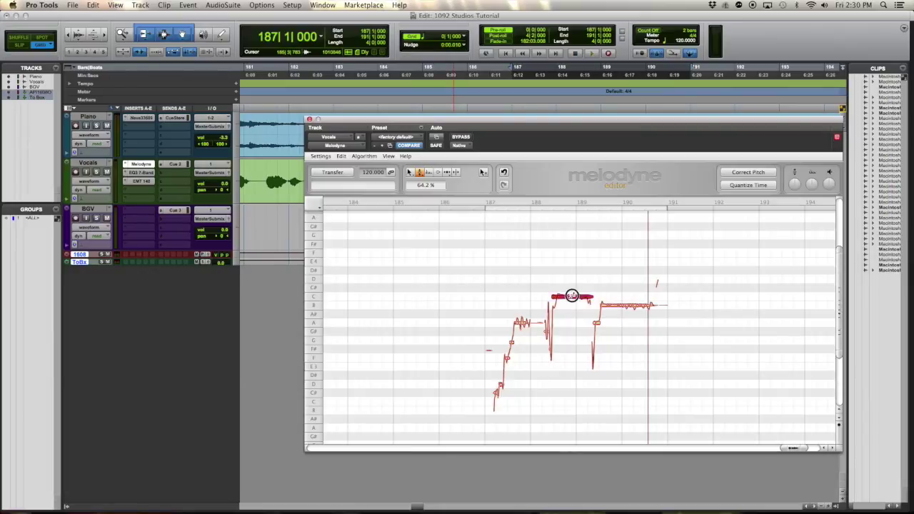
Reduce the high held note's pitch drift to 21.2%, auditioning the phrase twice.
left_click_drag(579, 327, 565, 262)
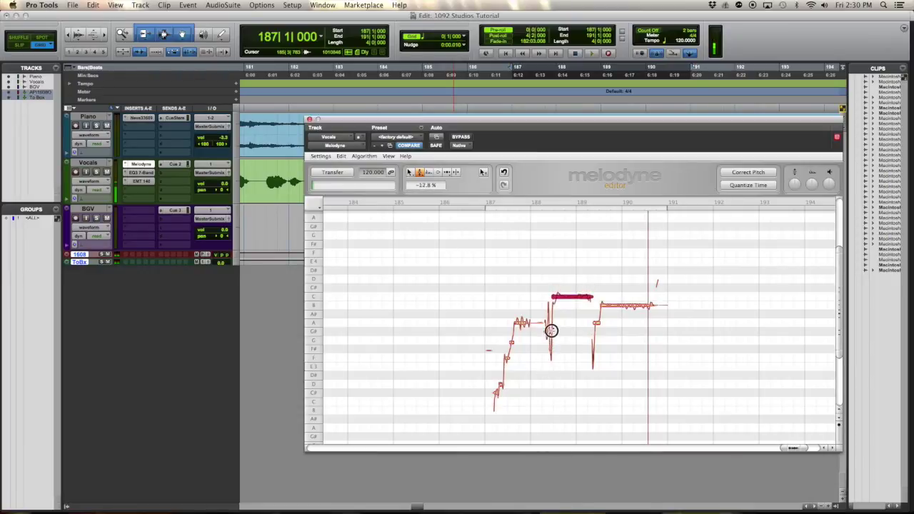
key("space")
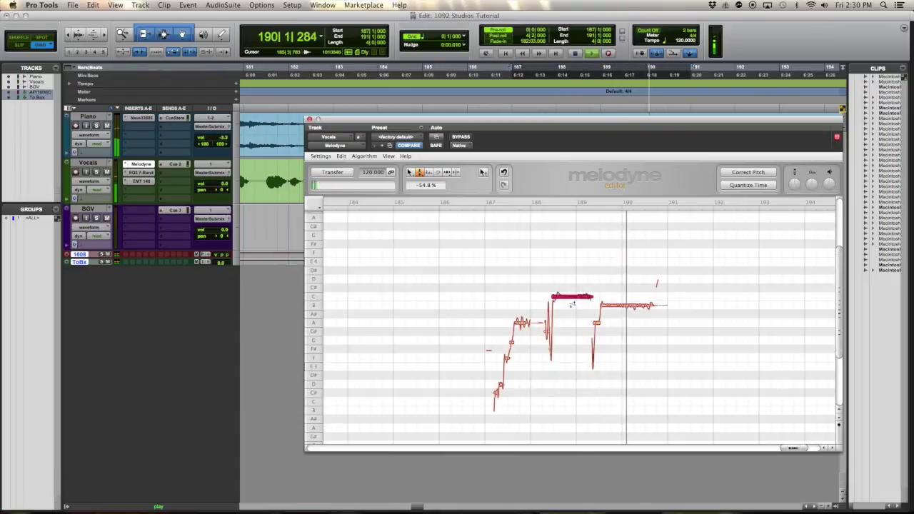
key("space")
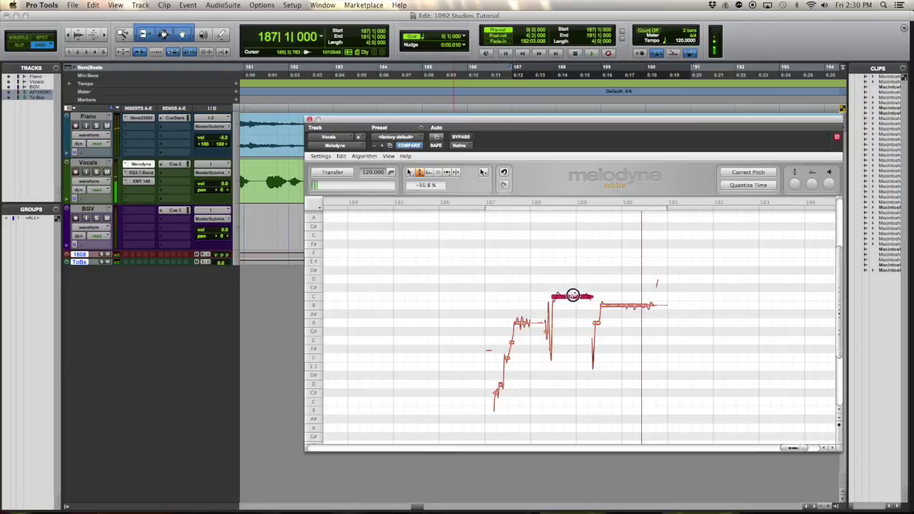
left_click_drag(569, 267, 571, 261)
key("space")
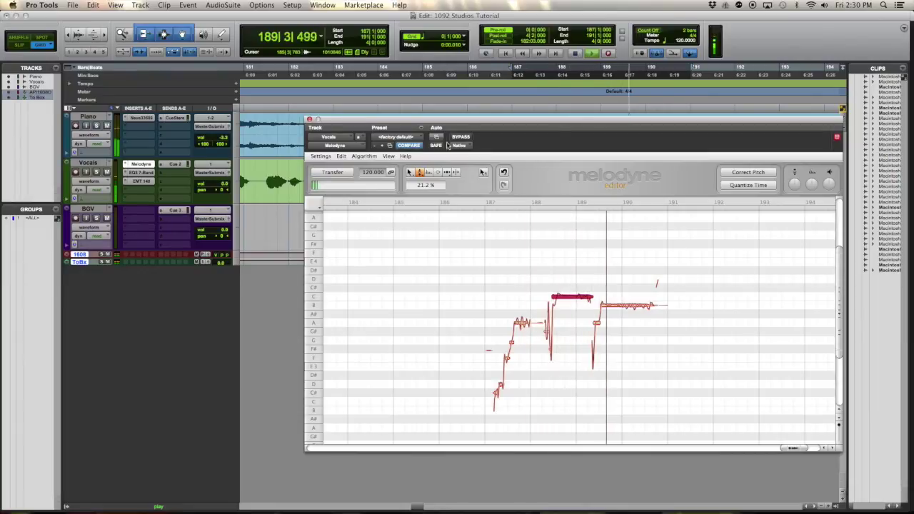
key("space")
Set the high held note's vibrato to 108% and its pitch drift to 3.2%.
left_click(420, 177)
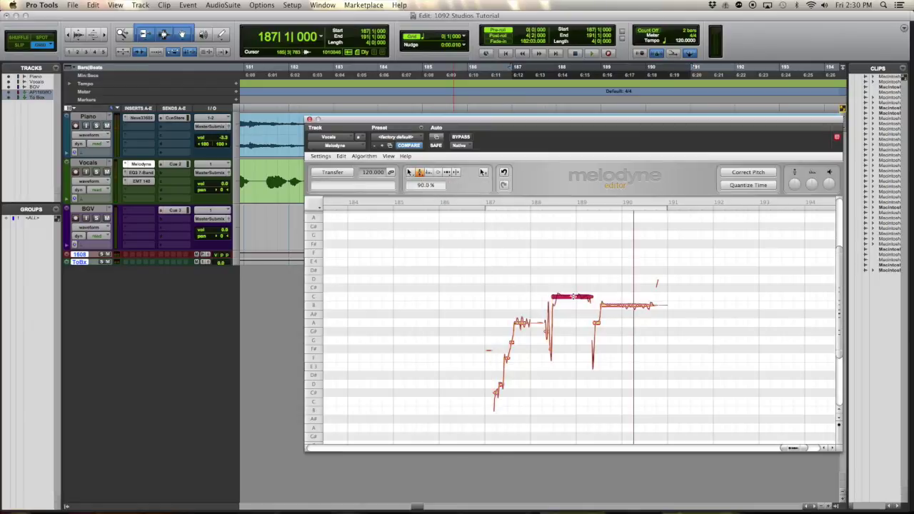
left_click_drag(573, 297, 575, 287)
left_click_drag(419, 174, 420, 184)
left_click_drag(570, 295, 570, 305)
Audition the phrase, selecting the final held note and playing it again.
key("space")
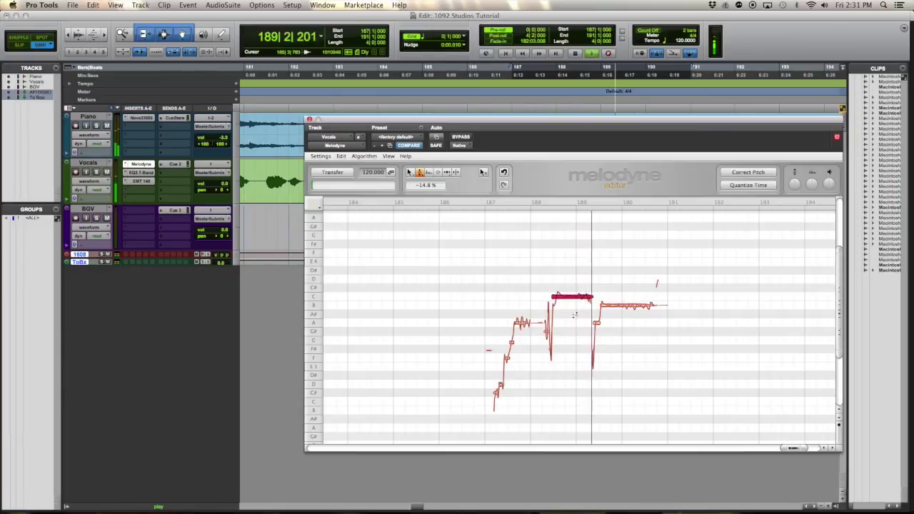
left_click(640, 311)
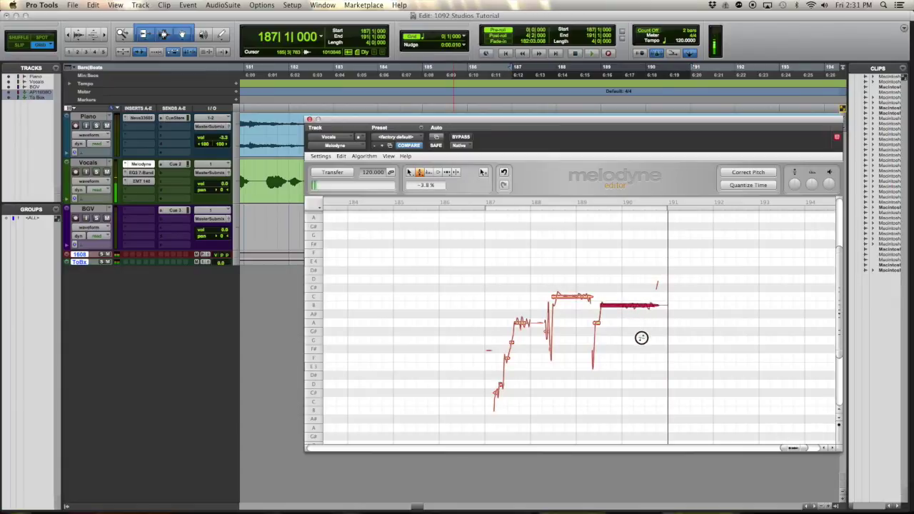
key("space")
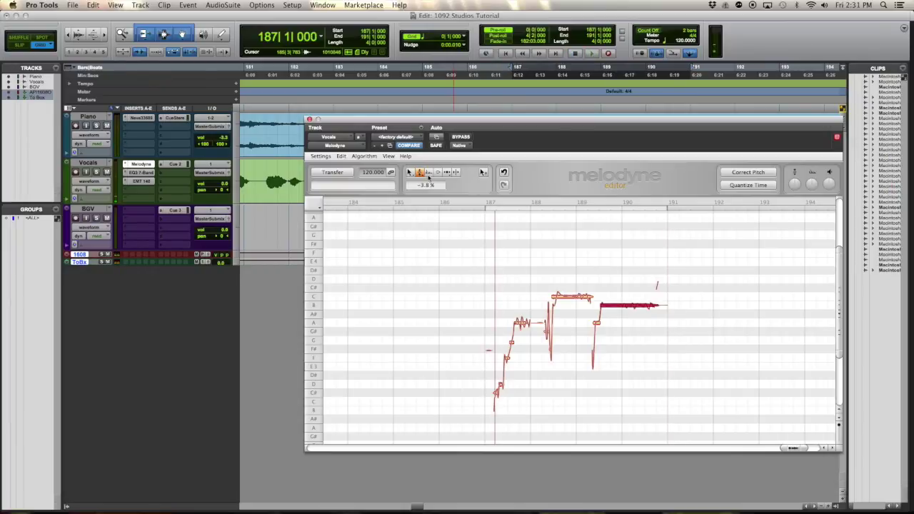
Switch Melodyne from the Pitch Modulation/Drift tools to another note-editing tool.
left_click(455, 173)
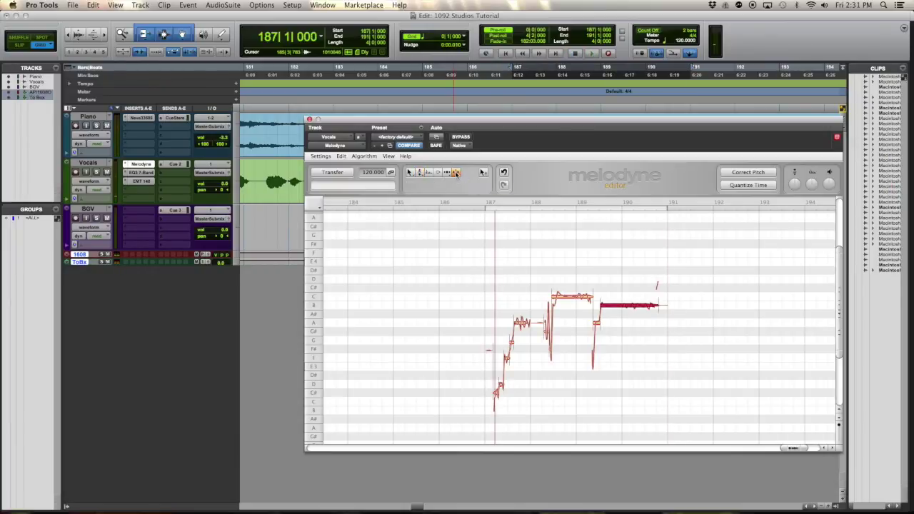